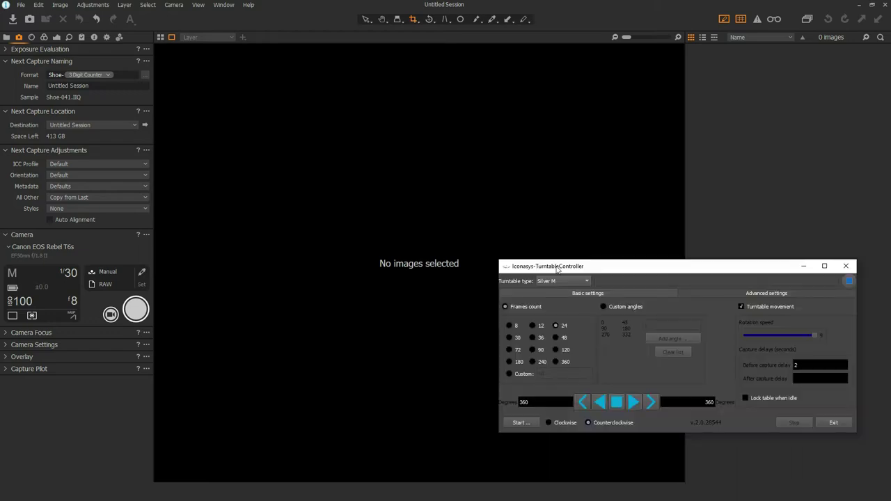
- Move the turntable controller out of the way and start a new Capture One session
left_click_drag(557, 269, 566, 116)
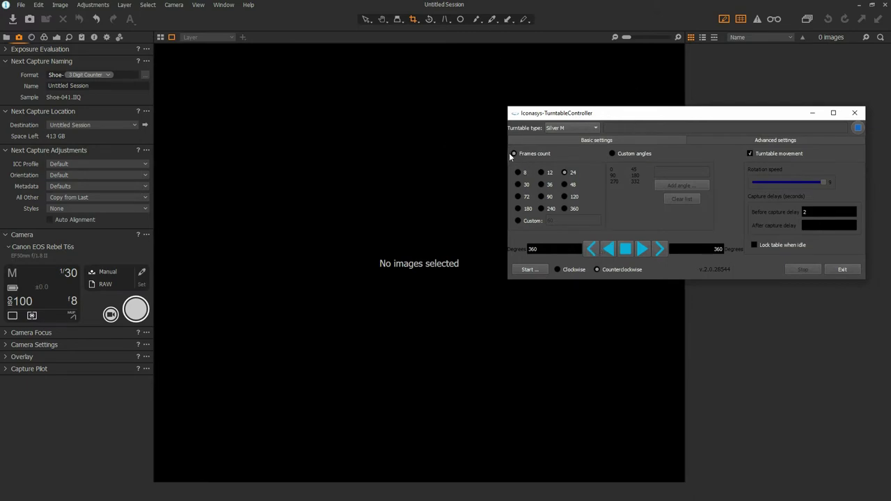
left_click_drag(530, 114, 609, 174)
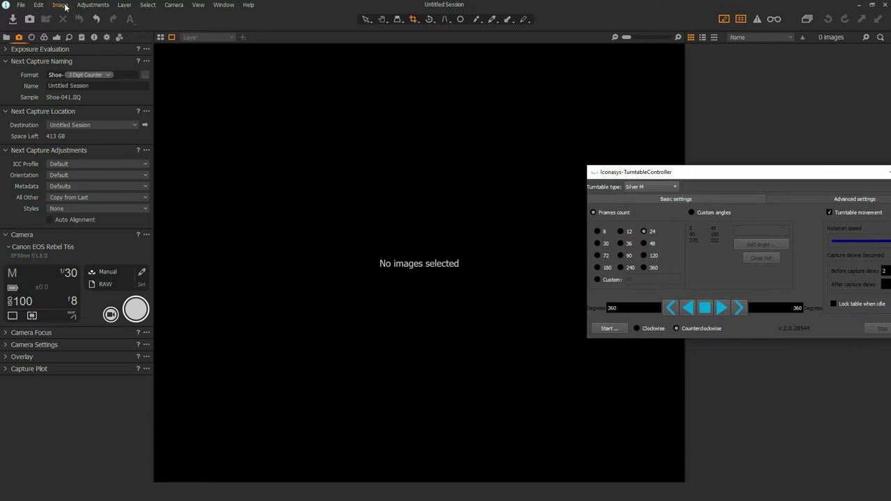
left_click(21, 4)
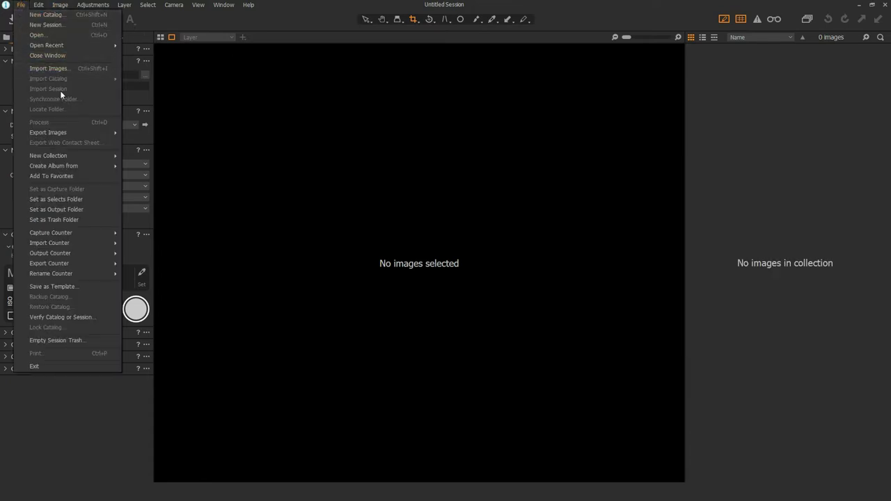
left_click(69, 26)
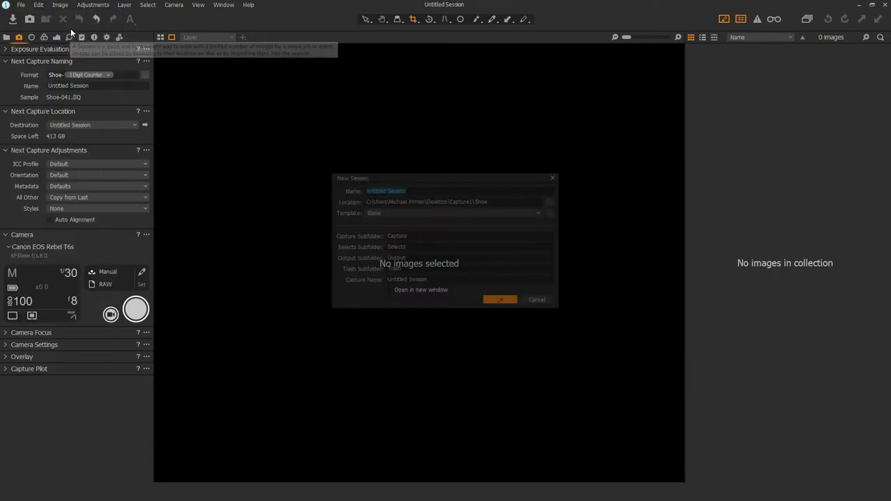
- Store the session in Desktop\Capture1\360-Shoe and create it, then open the camera's Live View
left_click(552, 201)
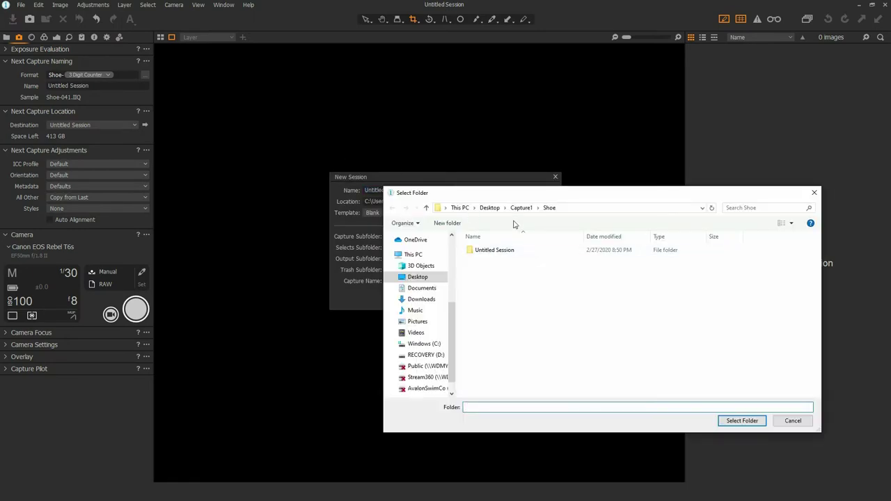
left_click(521, 207)
double_click(486, 250)
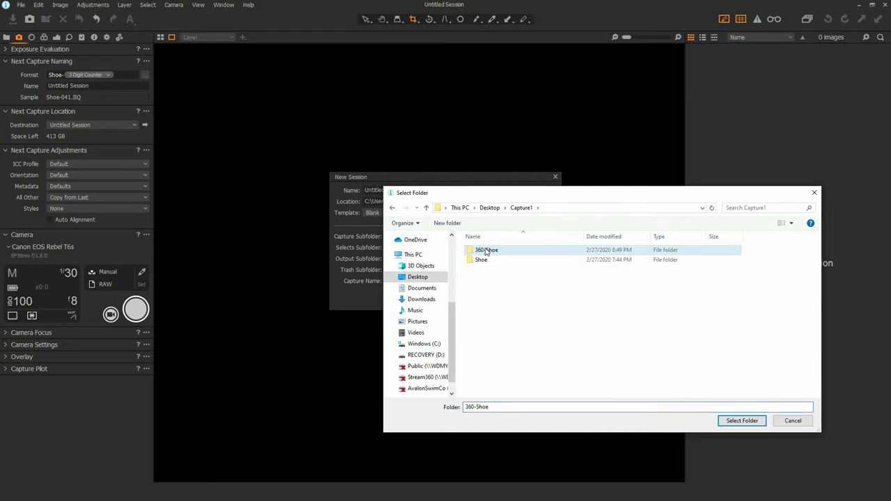
left_click(743, 421)
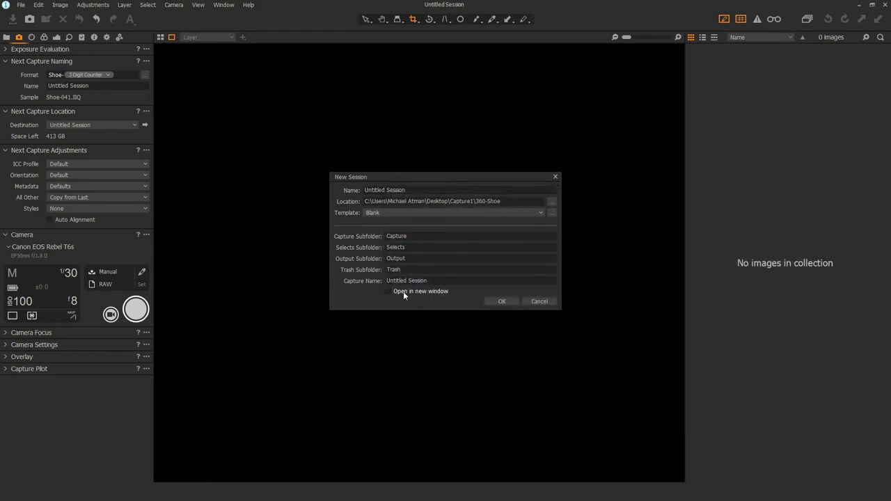
left_click(502, 301)
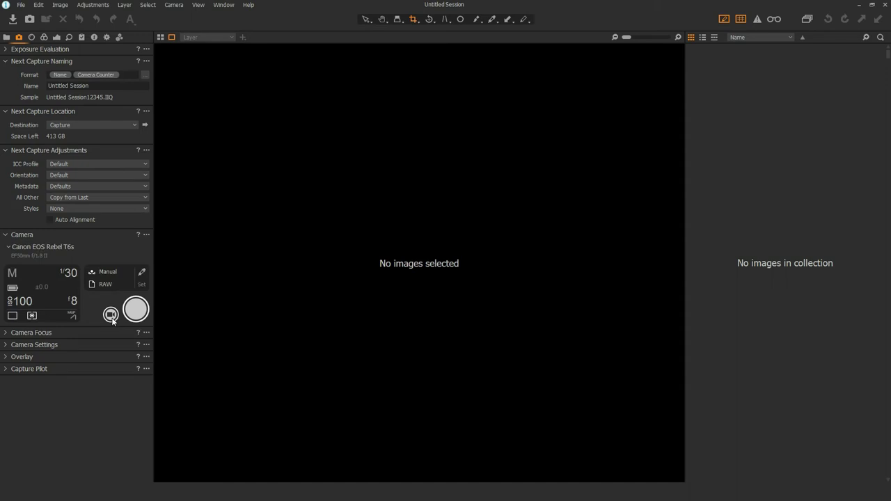
left_click(111, 314)
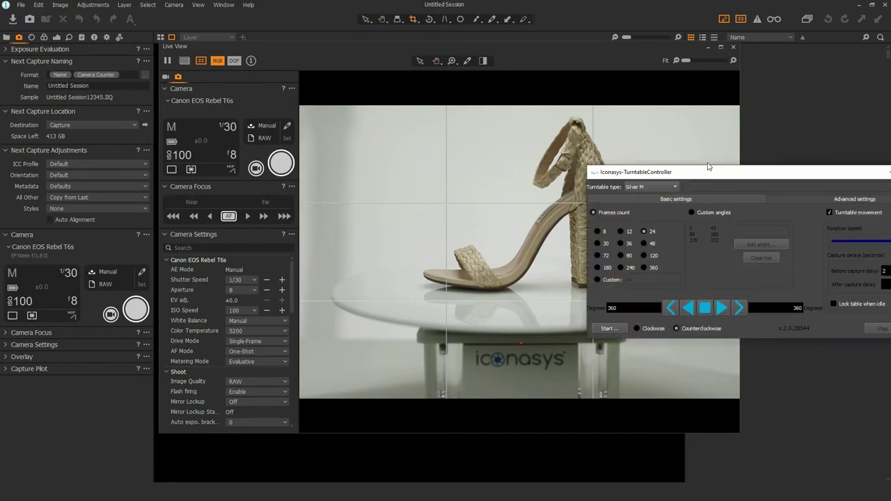
- Shift the turntable controller window up and right so the sandal stays visible in Live View
left_click_drag(708, 164, 753, 234)
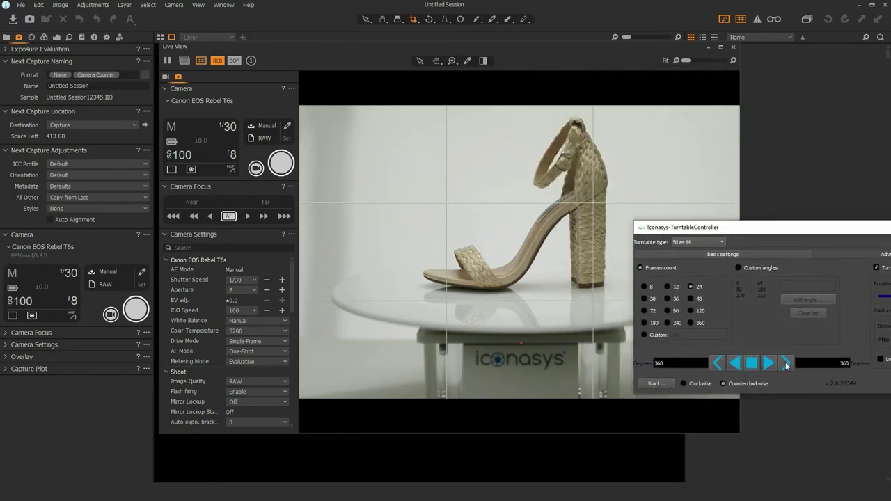
- Step the turntable once to rotate the sandal, select the 360-degree value, and raise the controller window
left_click(785, 364)
double_click(855, 365)
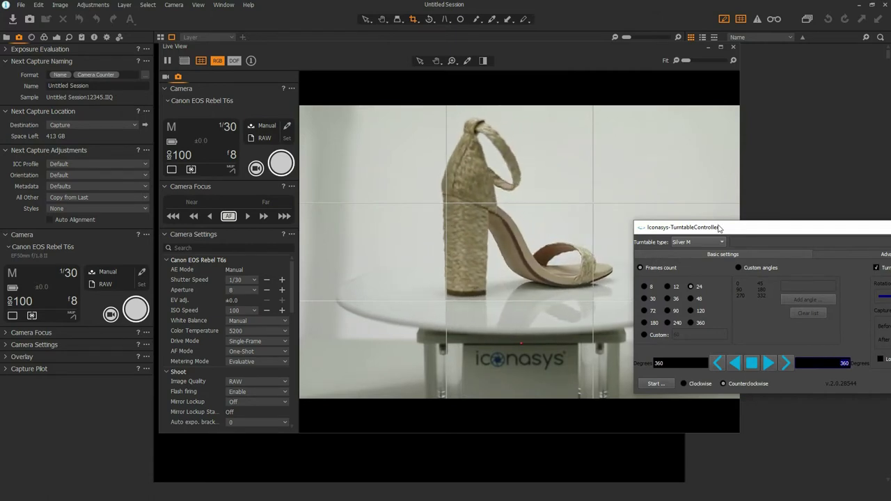
left_click_drag(719, 227, 734, 140)
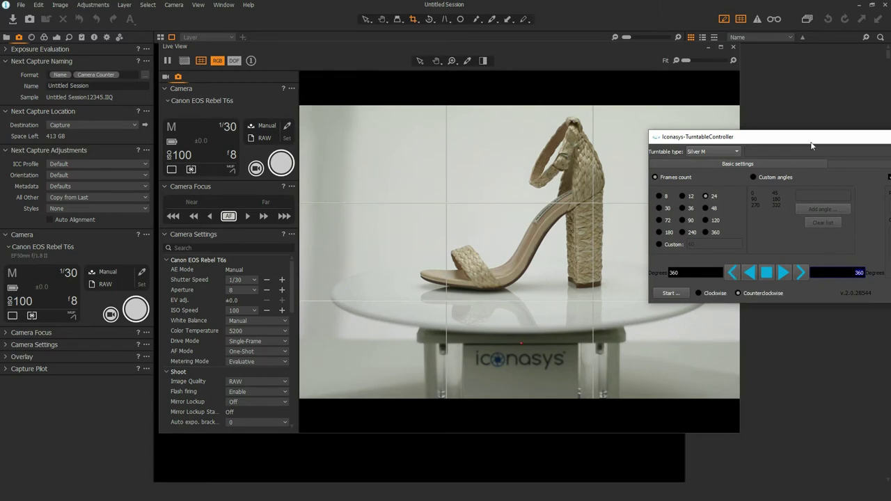
- Reposition the turntable controller to reveal its advanced settings, then bring up the captured test shot
left_click_drag(817, 133, 757, 106)
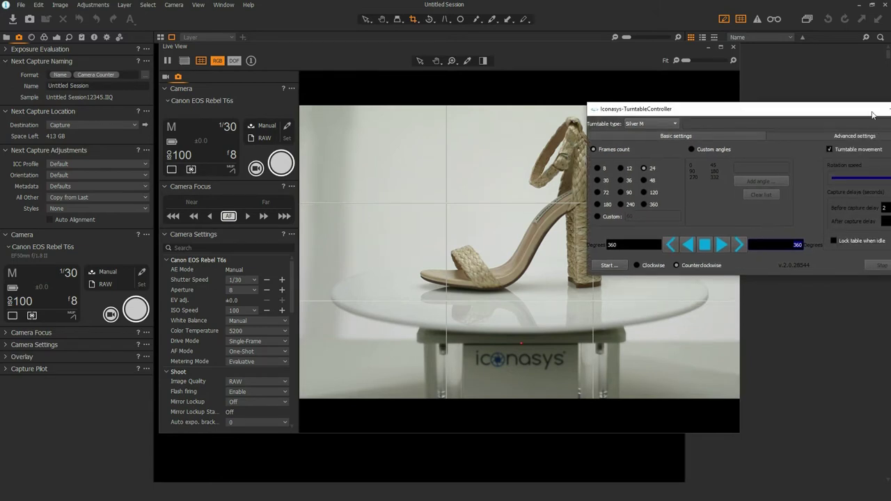
left_click_drag(868, 109, 773, 107)
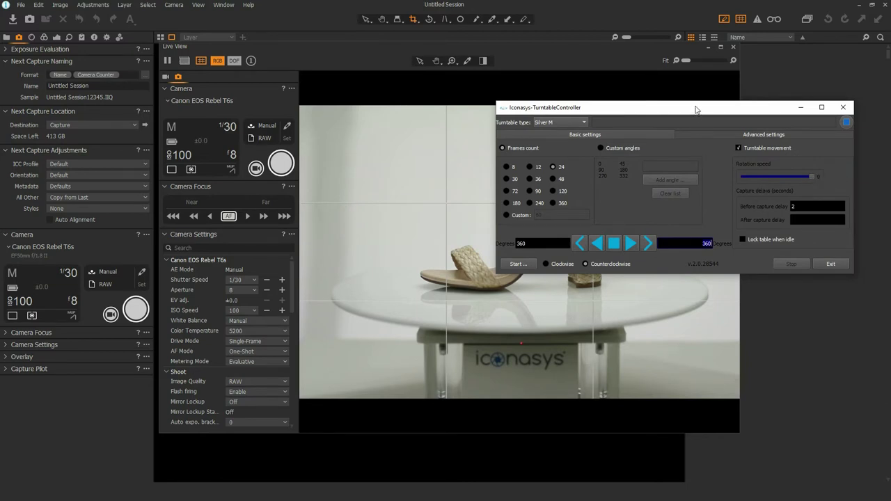
left_click_drag(695, 108, 771, 101)
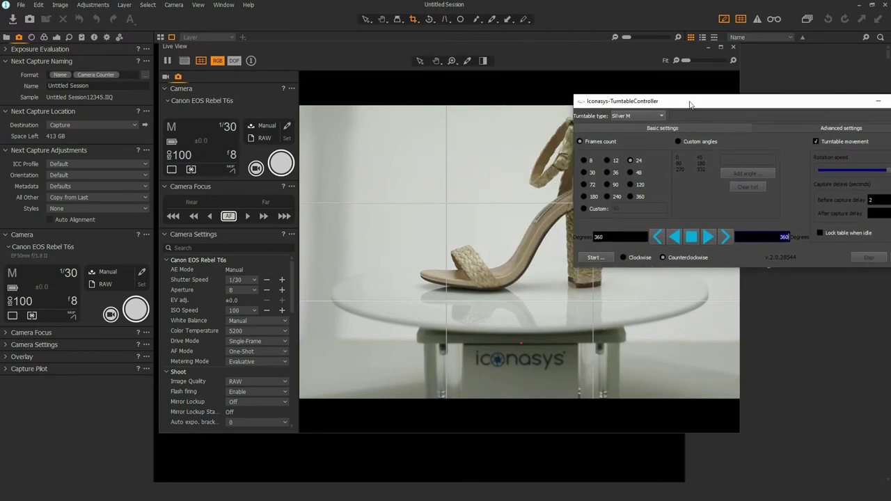
left_click_drag(691, 104, 782, 101)
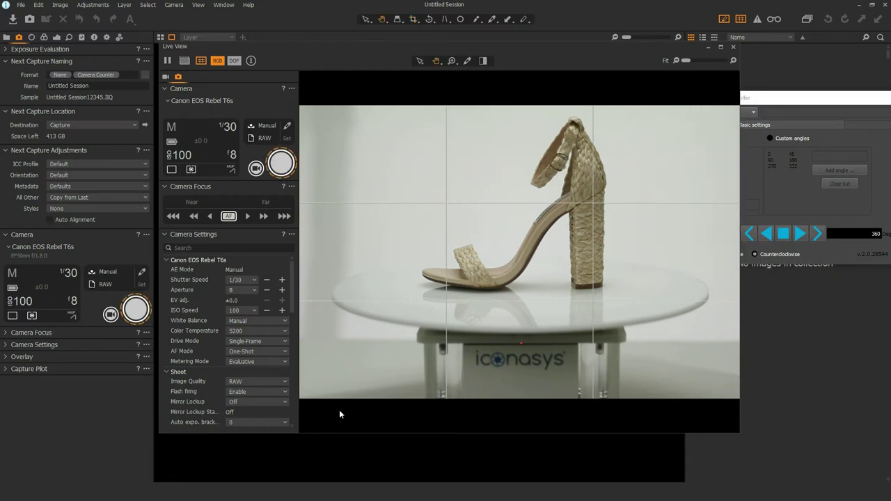
left_click(801, 355)
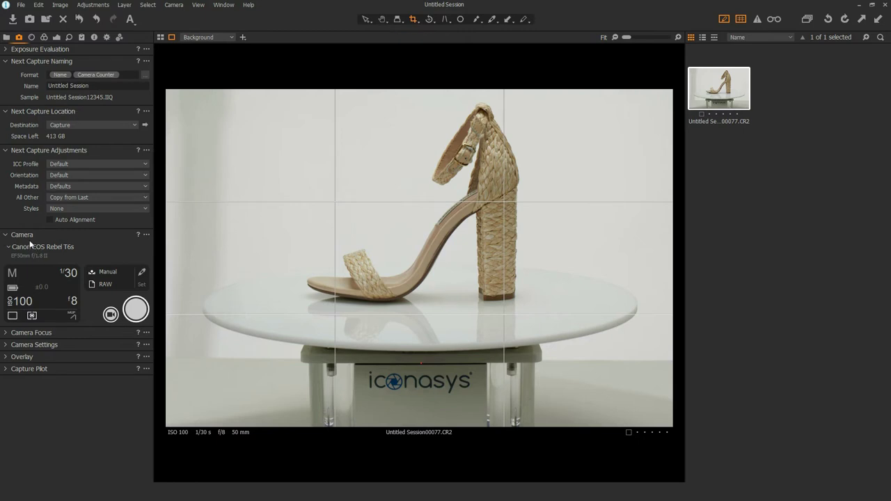
- Show the lens tools with the Canon EF 50mm f/1.8 II profile and Unconstrained crop
left_click(31, 37)
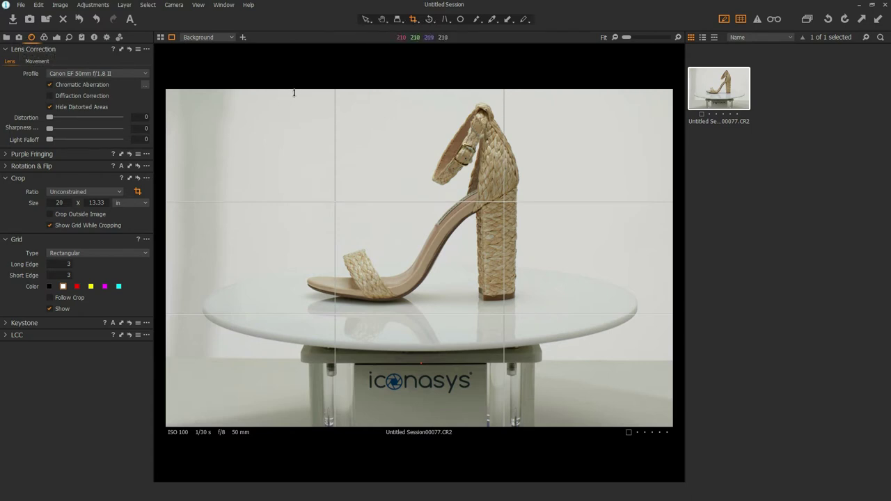
- Tighten the crop around the sandal, above the turntable, to 10.63 x 9.23 in
left_click_drag(297, 94, 295, 93)
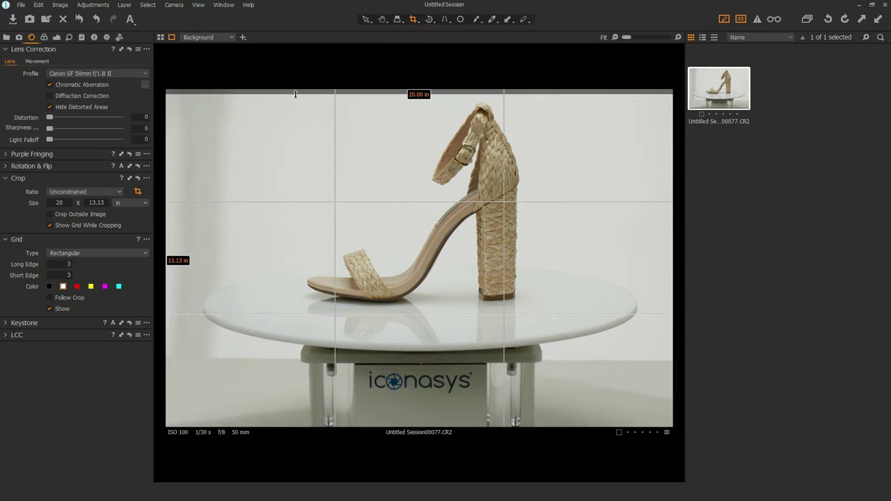
left_click_drag(169, 273, 227, 273)
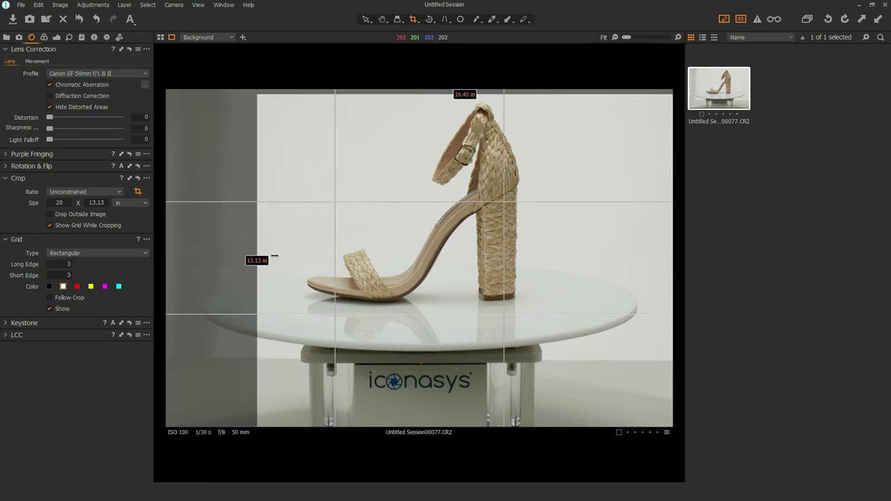
left_click_drag(274, 257, 285, 238)
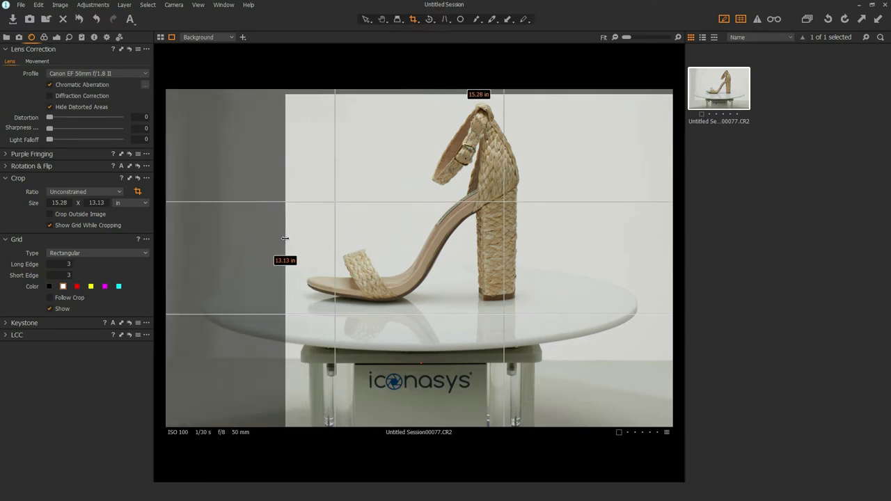
left_click_drag(480, 427, 481, 322)
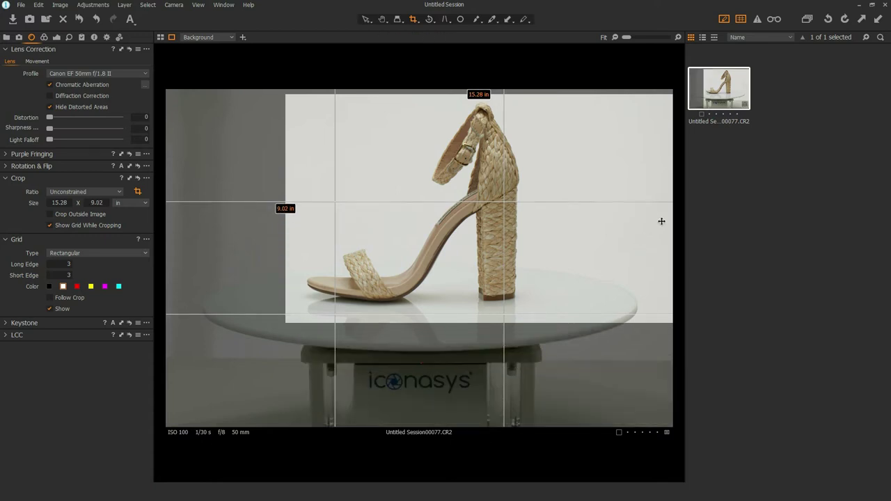
left_click_drag(670, 214, 559, 219)
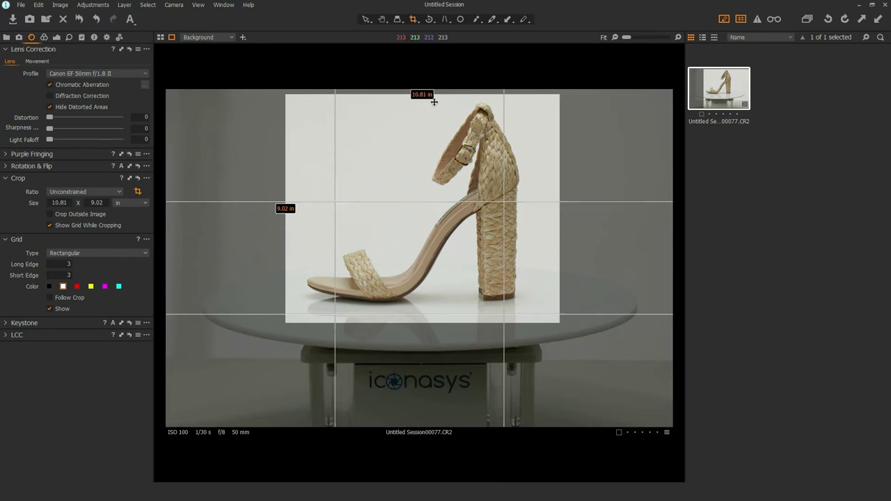
left_click_drag(434, 93, 434, 89)
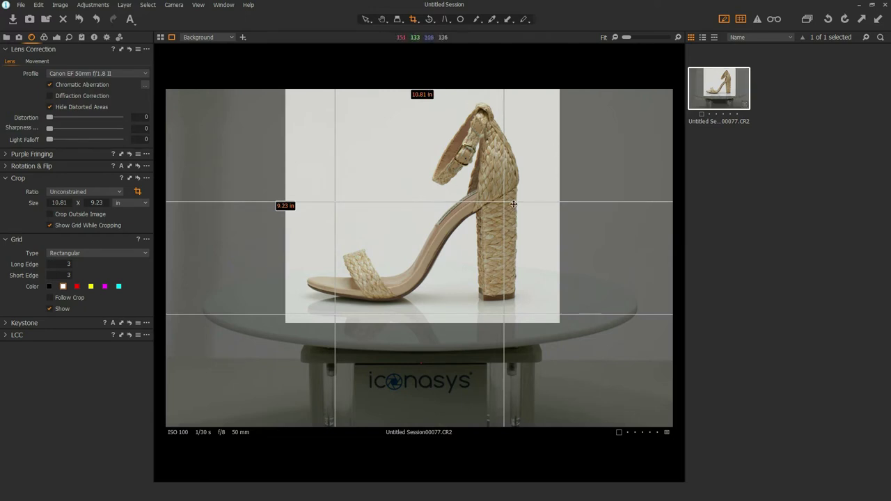
left_click_drag(559, 203, 555, 204)
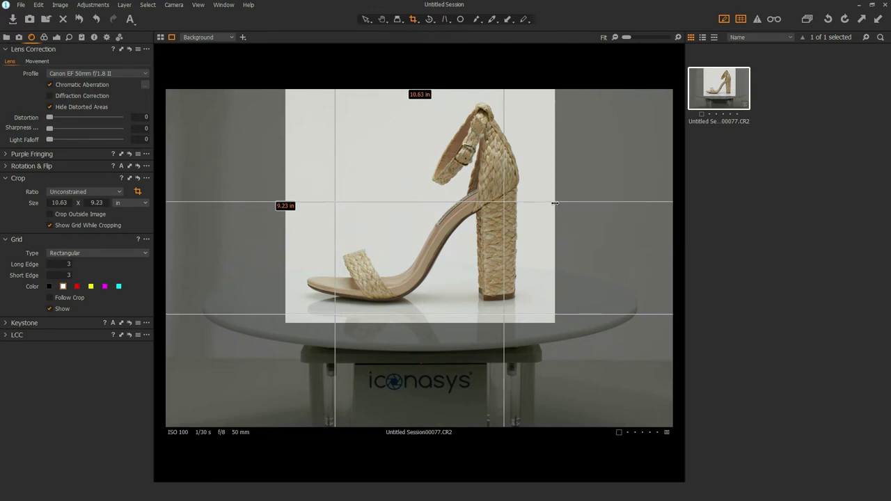
left_click(44, 38)
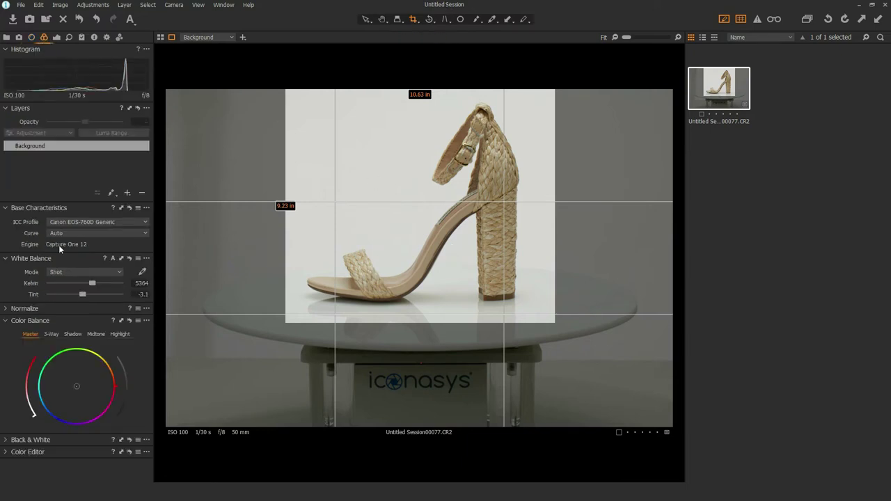
- Try a colour balance shift, undo it, and view the cropped photo full-size
left_click(78, 386)
left_click_drag(78, 386, 76, 387)
key("ctrl+z")
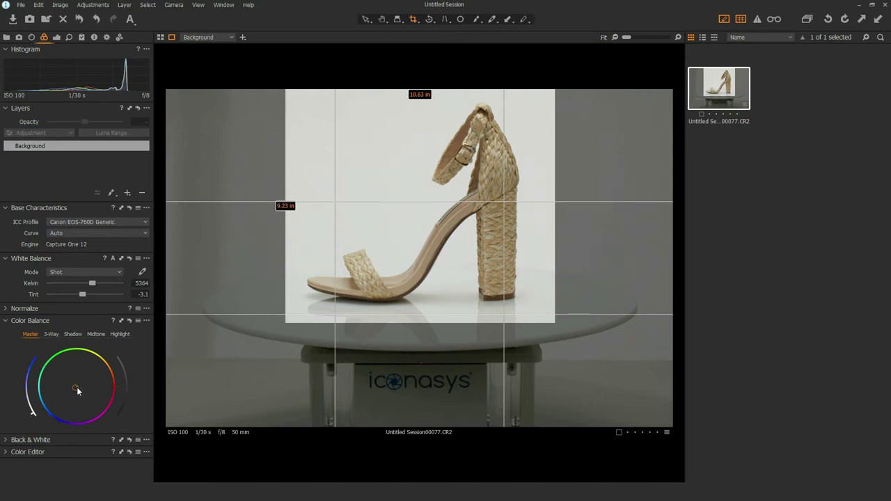
left_click(57, 38)
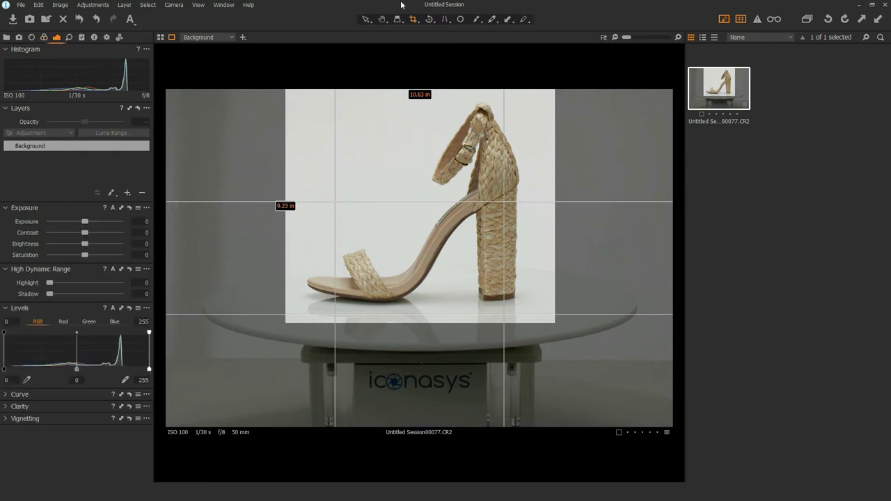
left_click(492, 20)
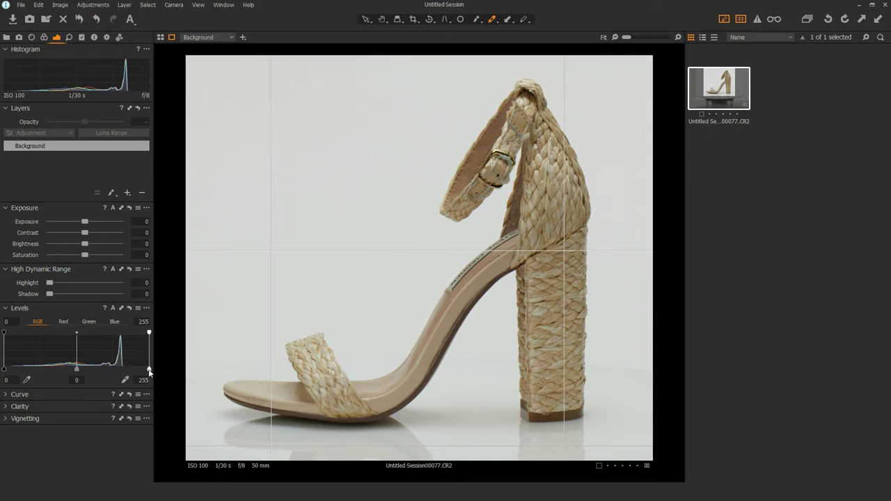
- Set Levels to black 7, midtone -0.15 and white 200, then reopen Live View
left_click_drag(149, 370, 124, 370)
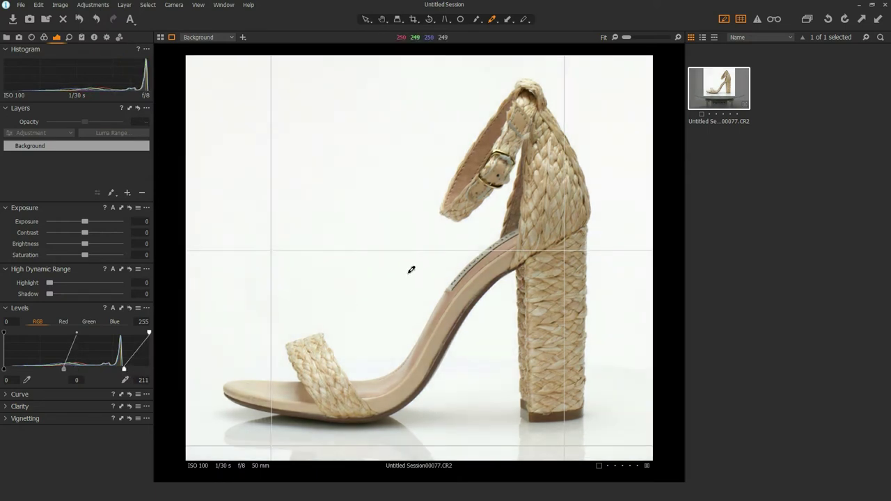
left_click_drag(128, 370, 117, 370)
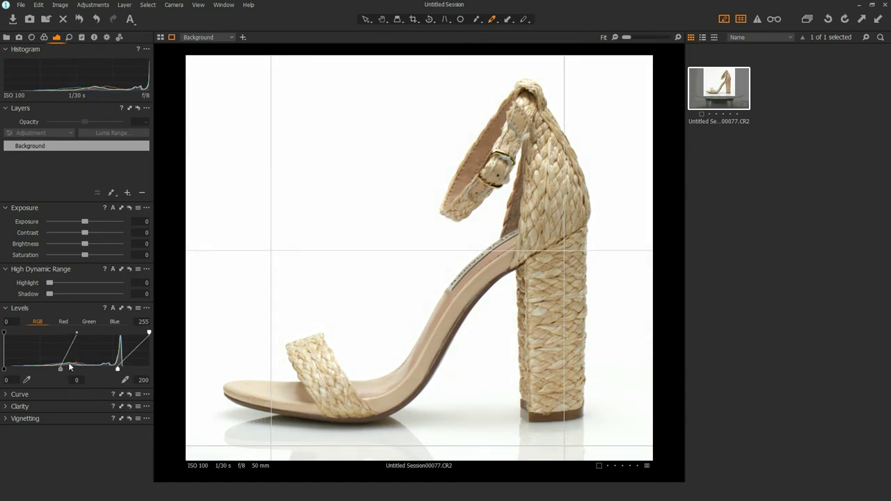
left_click_drag(64, 368, 71, 368)
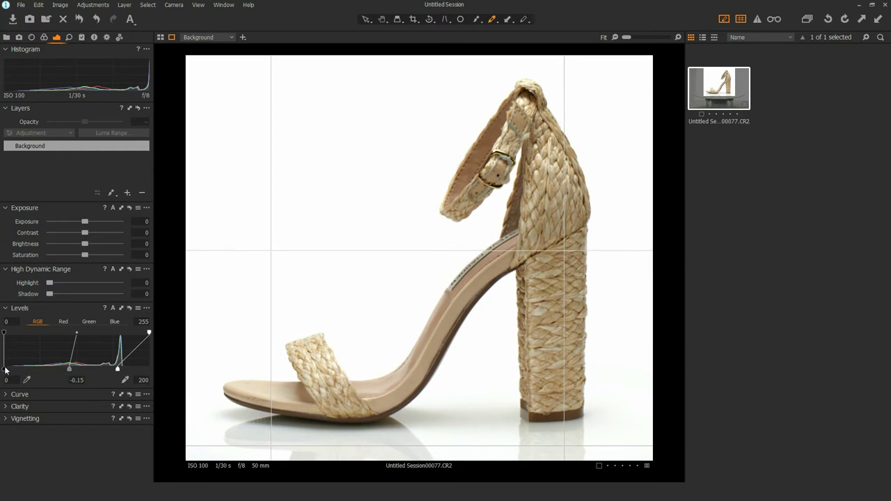
left_click_drag(5, 368, 9, 372)
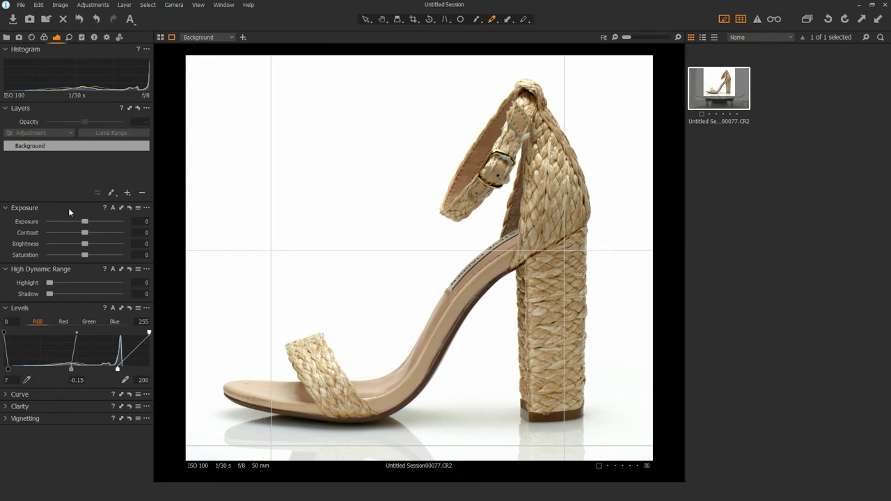
left_click(69, 38)
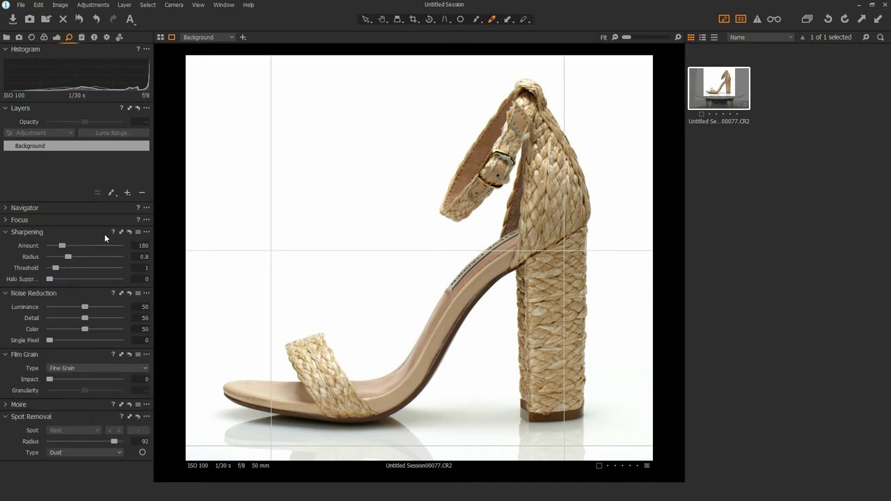
left_click(20, 39)
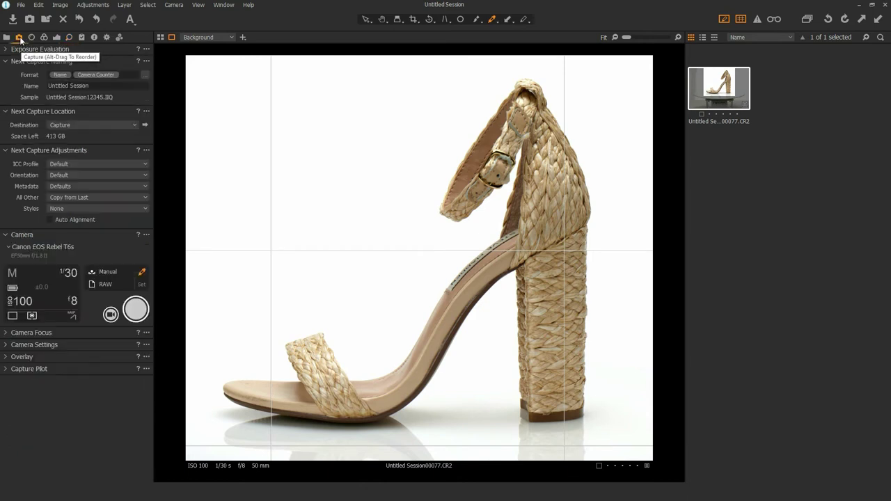
left_click(115, 317)
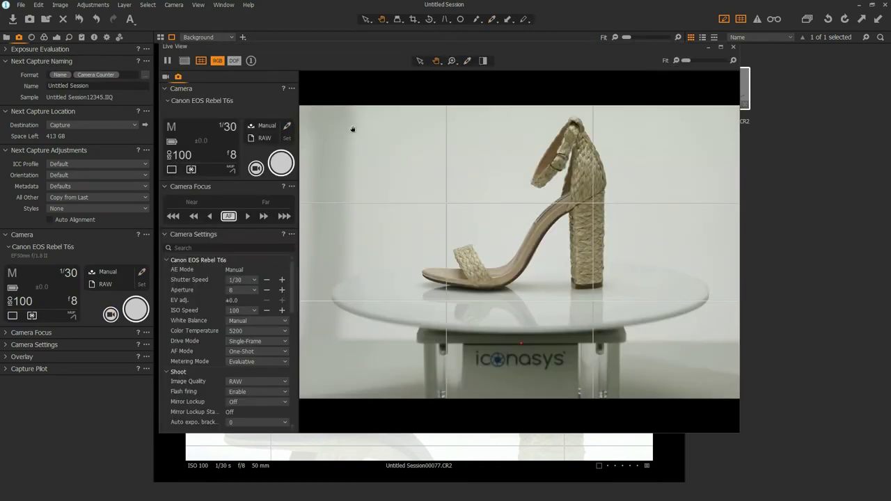
- Zoom Live View to 100% on the strap, refine focus with the step buttons, then fit and close
left_click_drag(495, 48, 476, 44)
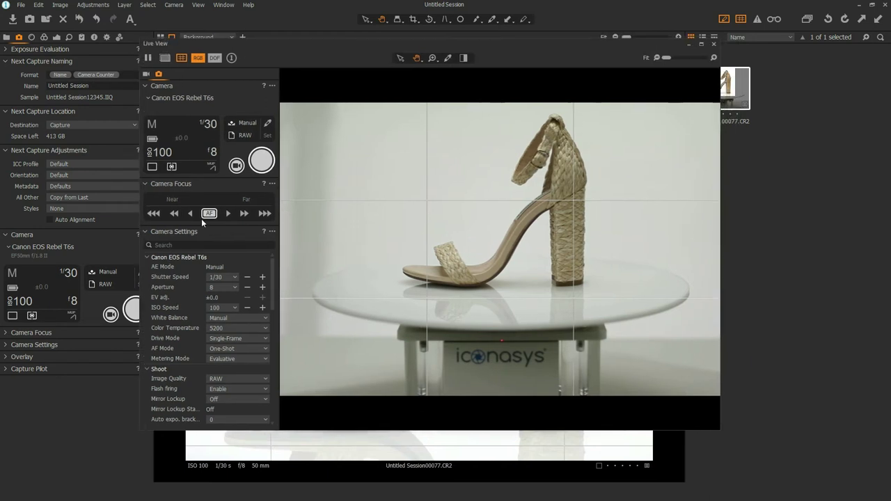
double_click(522, 219)
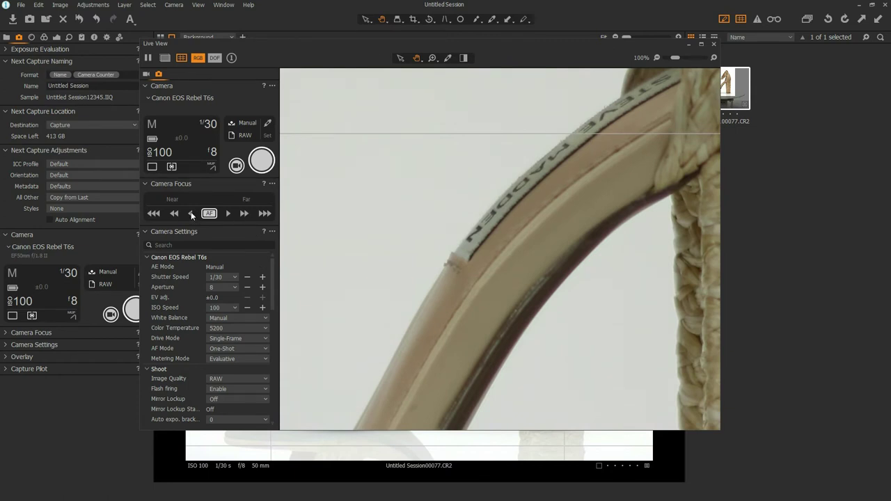
left_click(193, 216)
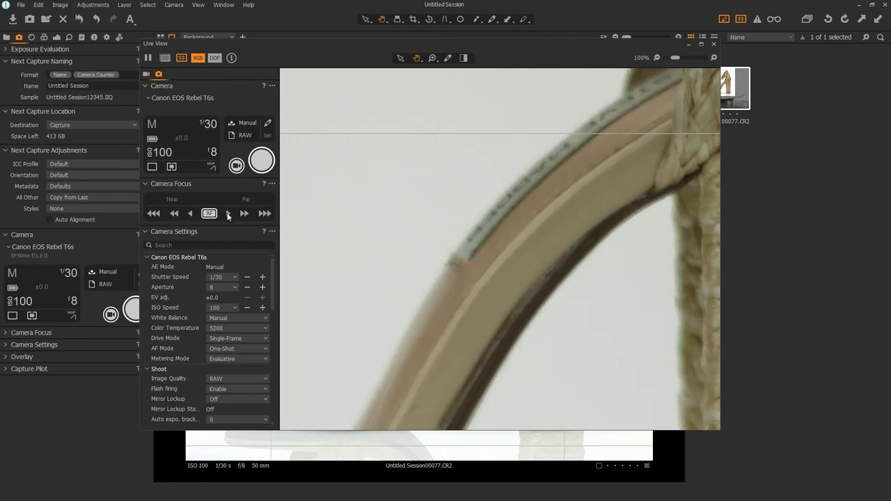
left_click(228, 214)
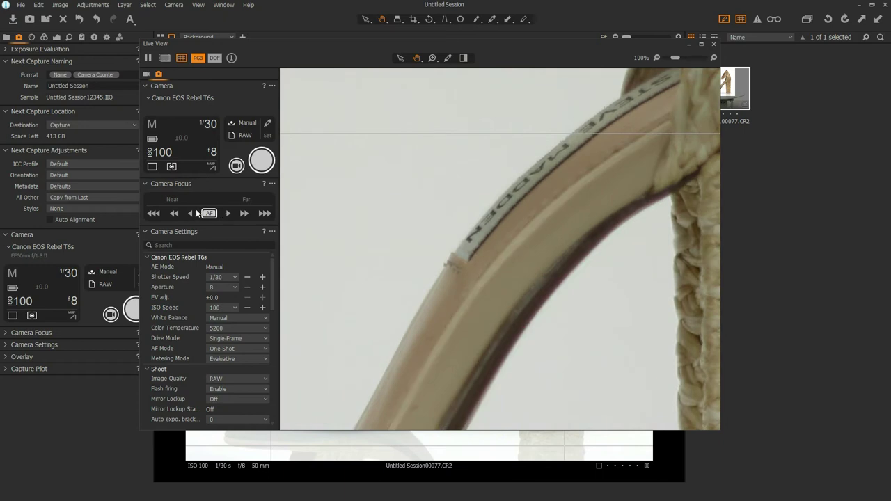
left_click(193, 213)
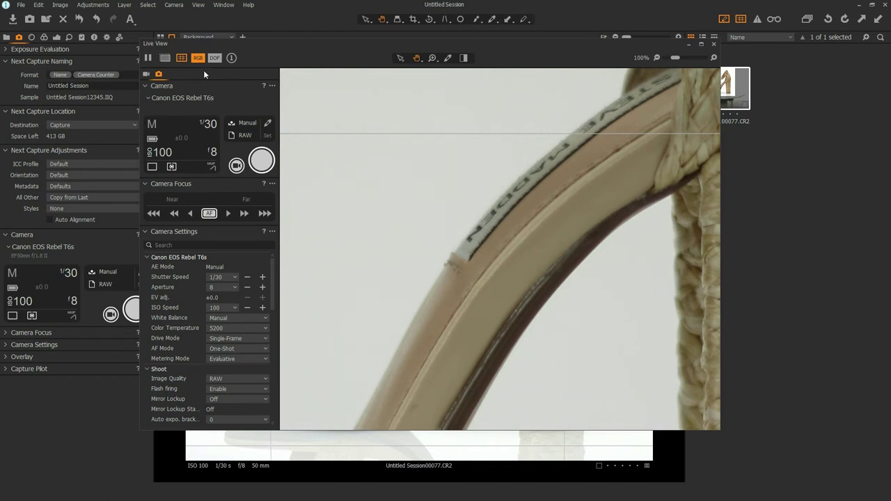
left_click(490, 265)
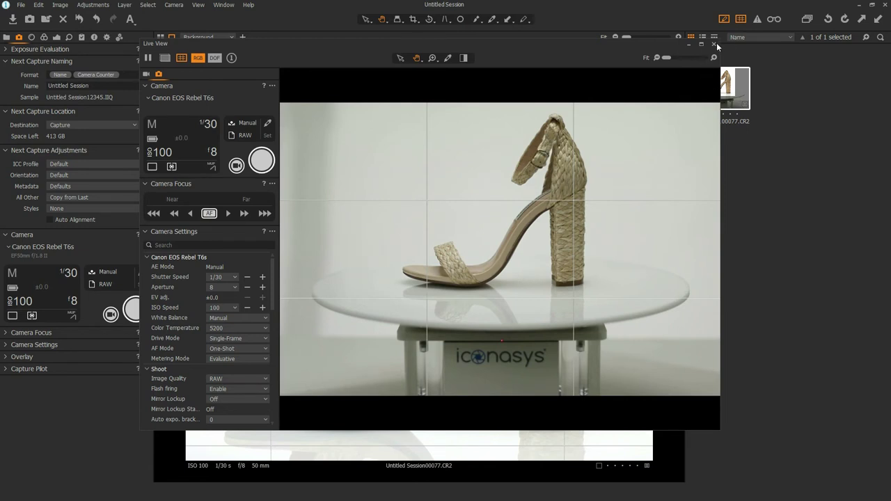
left_click(714, 45)
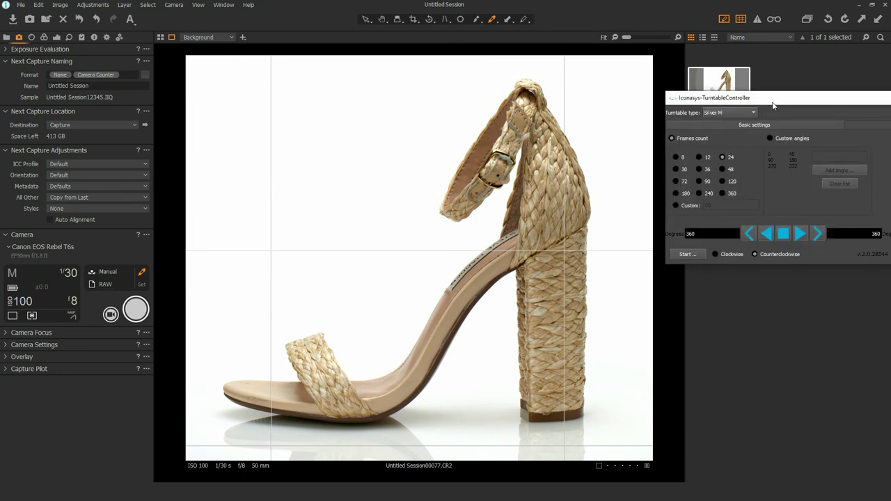
- Drag the turntable controller window over the viewer to access its settings
left_click_drag(774, 102, 574, 69)
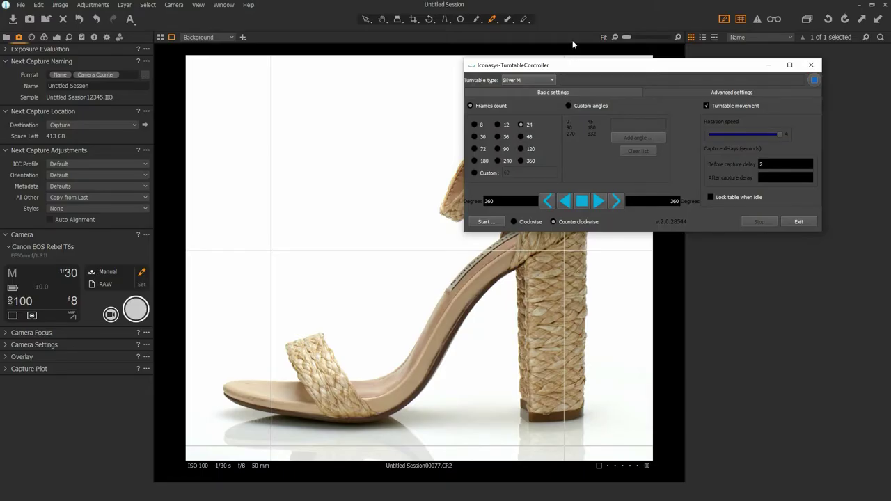
- Choose 36 frames, tick Lock table when idle, and keep Before capture delay at 2 seconds
left_click_drag(584, 74, 499, 79)
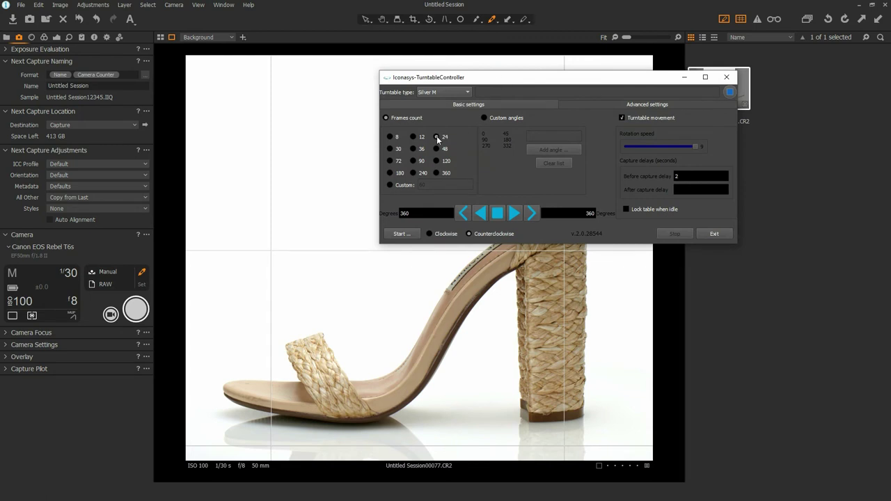
left_click(419, 151)
left_click(626, 208)
left_click(687, 103)
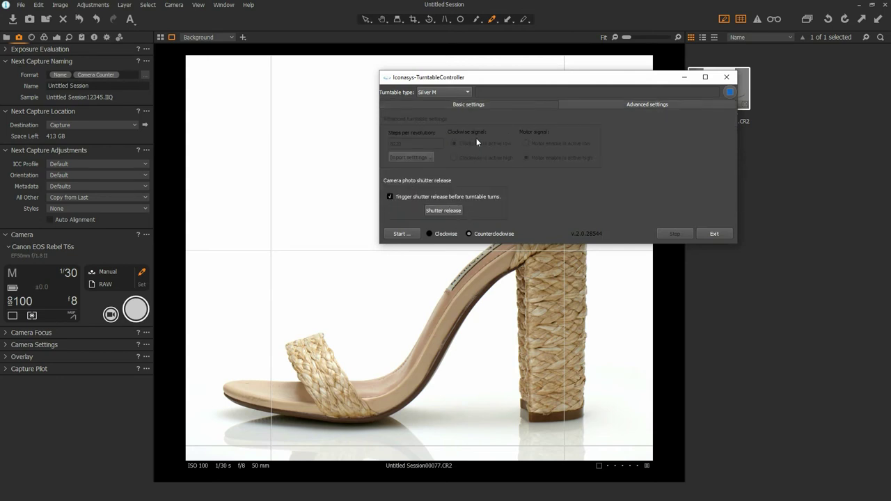
left_click(496, 102)
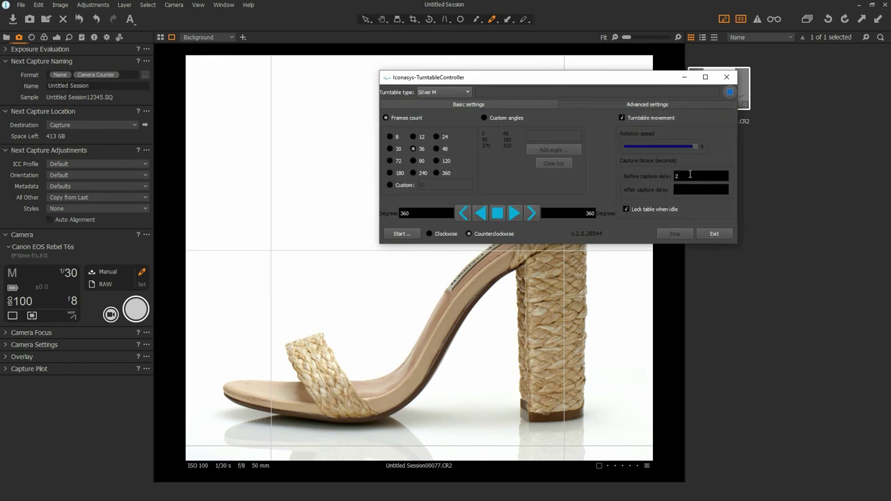
left_click_drag(690, 175, 672, 181)
left_click(682, 176)
- Run the 36-frame turntable capture and minimize the TurntableController window
left_click(397, 235)
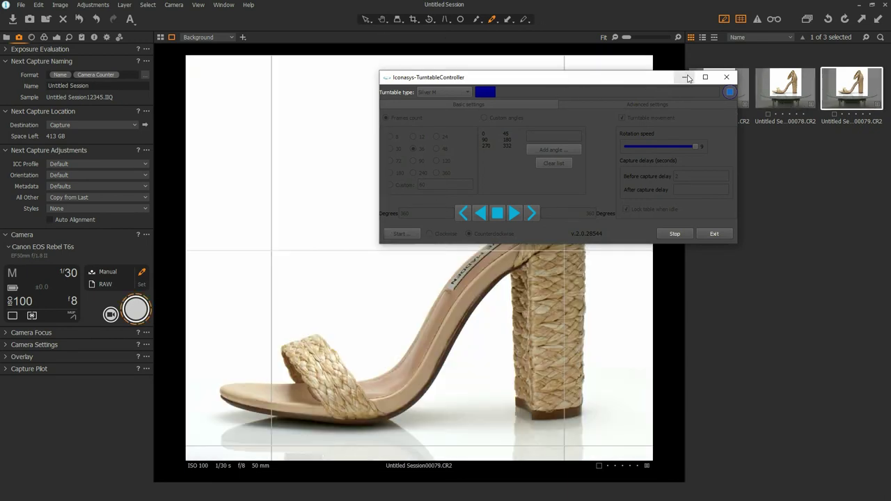
left_click(687, 77)
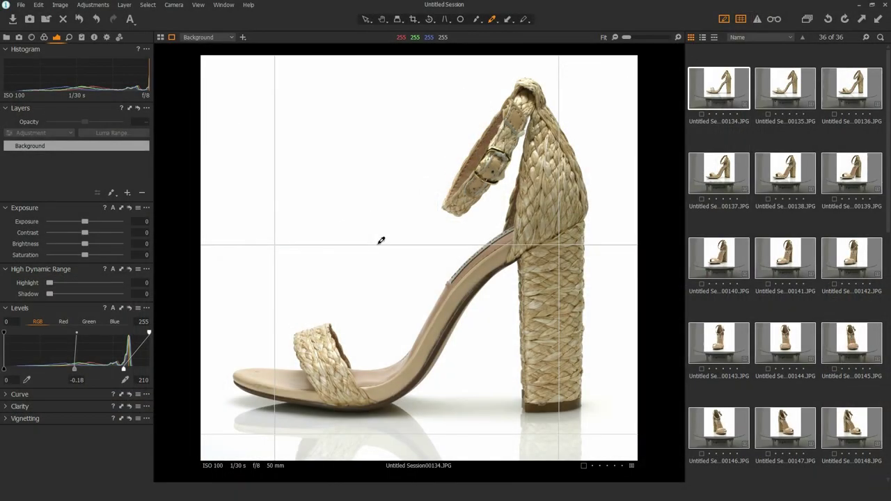
- Export all selected variants as JPEGs named Shoe-360- plus a 3-digit counter into shoe-360
left_click(20, 6)
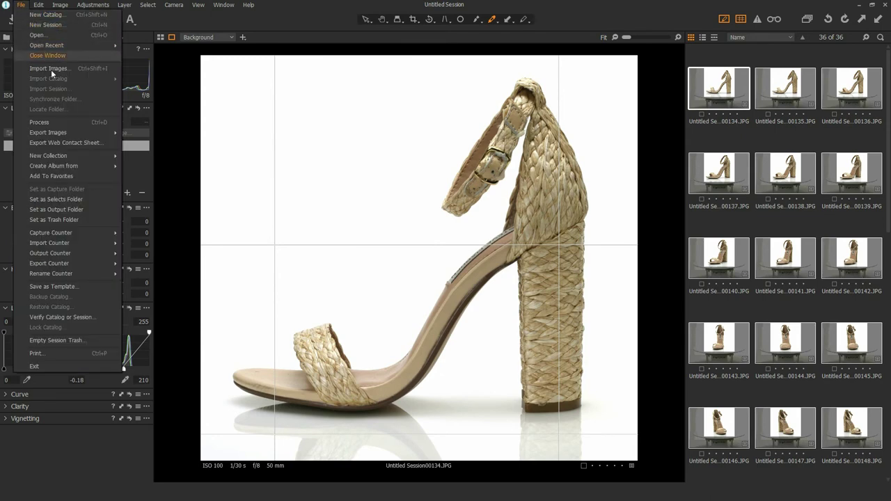
mouse_move(63, 131)
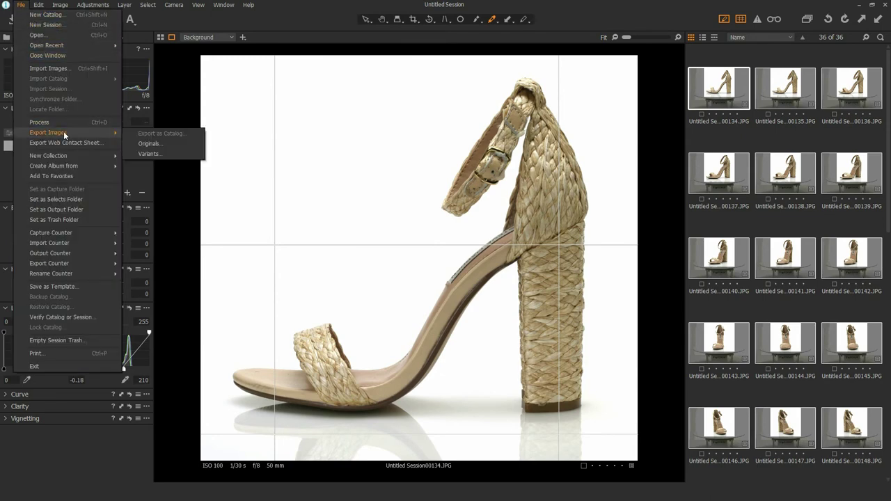
left_click(148, 153)
left_click(417, 276)
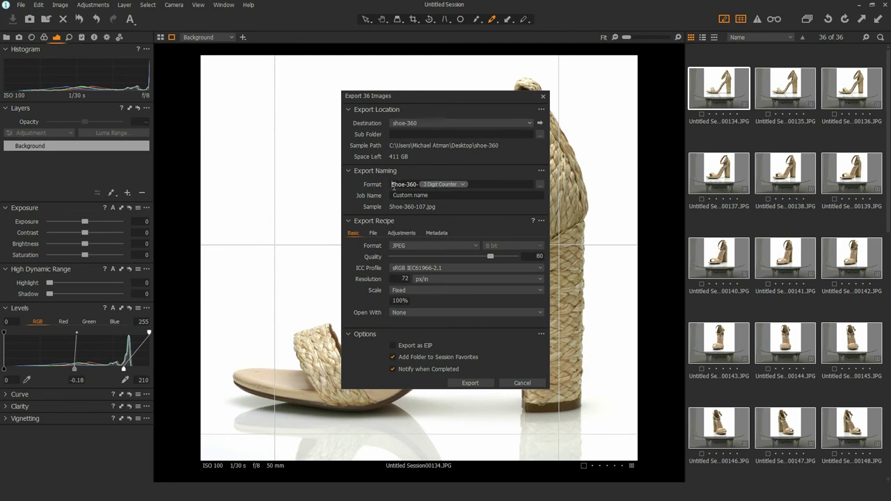
left_click_drag(394, 186, 424, 188)
left_click(471, 384)
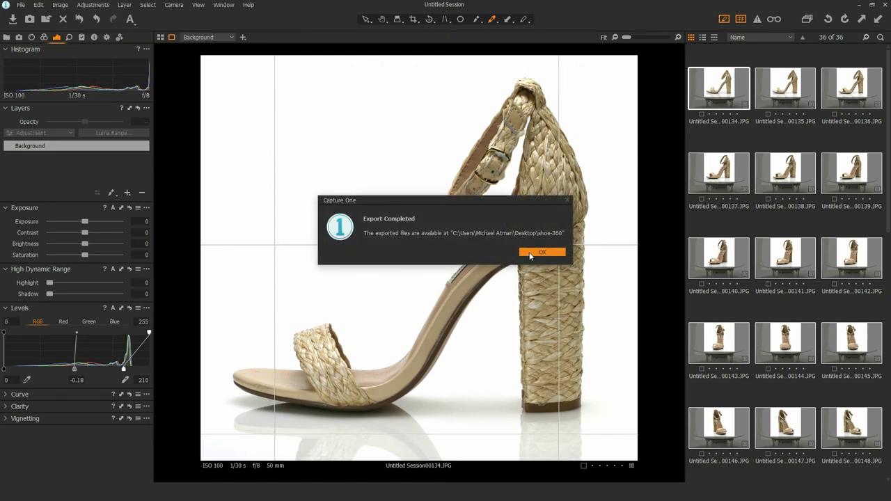
left_click(542, 252)
- Open the Desktop's shoe-360 folder and preview Shoe-360-107 in Photos, then close it
key("super+e")
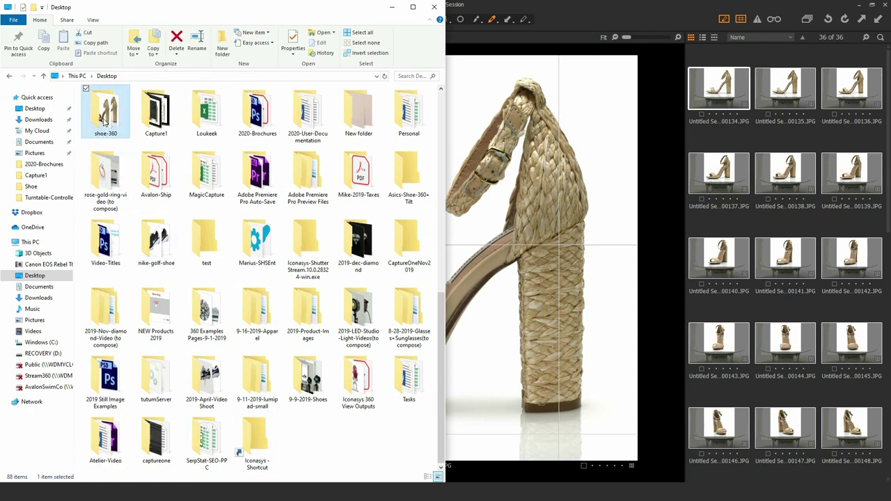
double_click(111, 135)
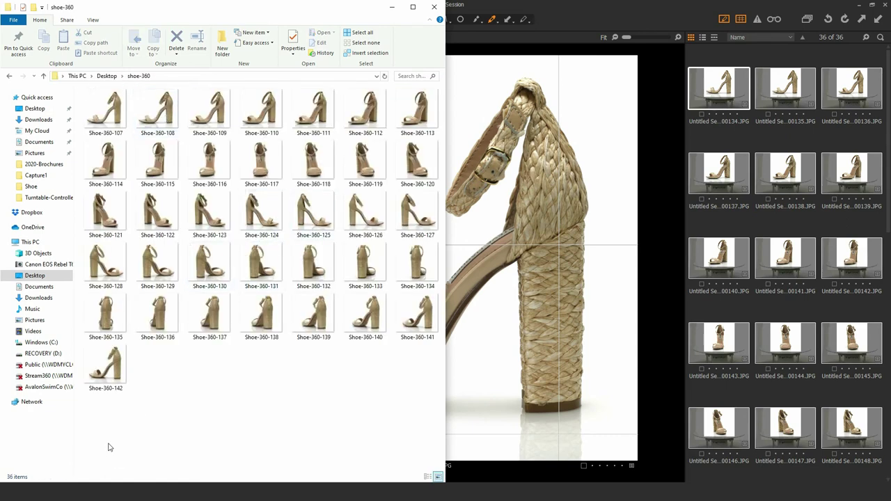
left_click(102, 108)
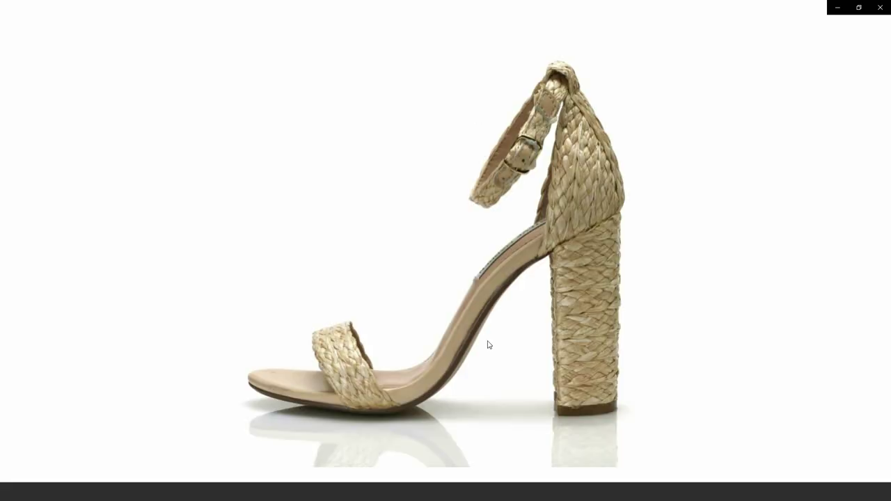
left_click(881, 7)
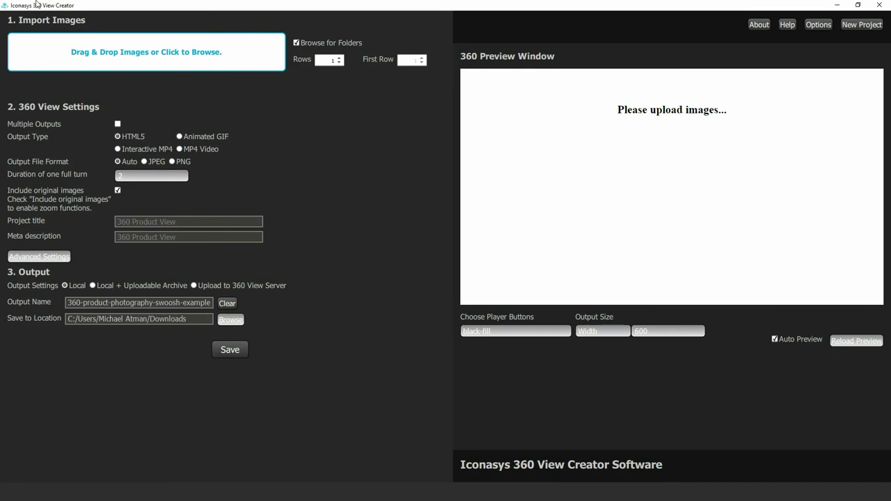
- Drag all 36 Shoe-360 JPEGs into the import area and choose Don't Resize
key("alt+Tab")
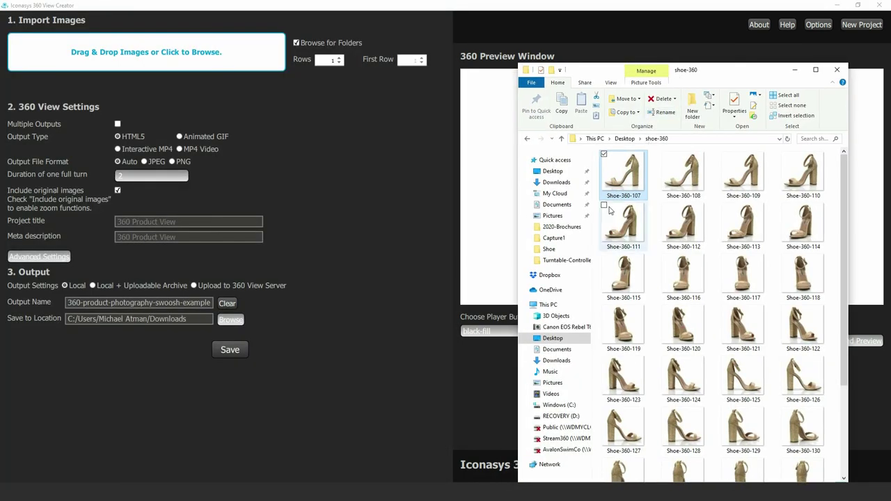
scroll(610, 211, "down", 3)
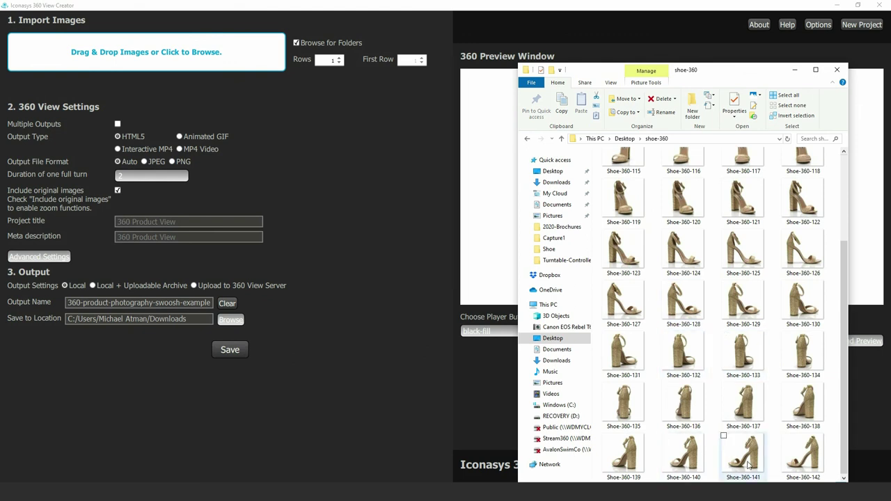
key("ctrl+a")
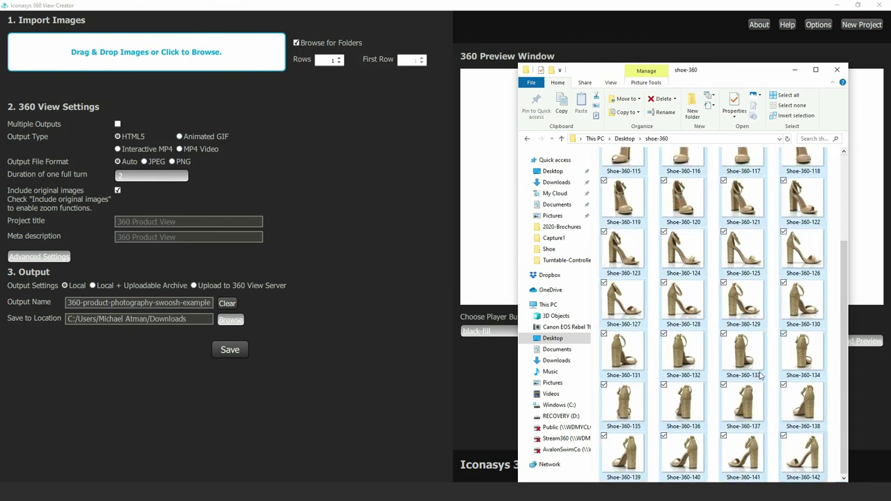
left_click_drag(743, 255, 164, 63)
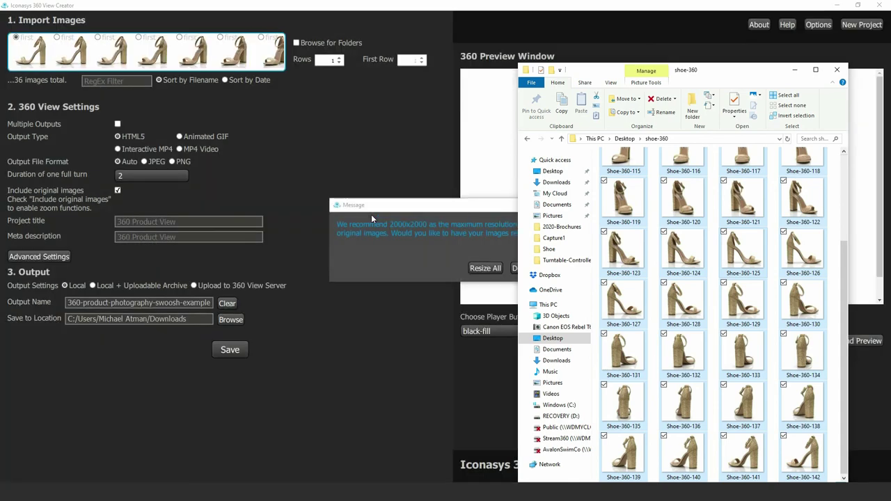
left_click(371, 215)
left_click(550, 269)
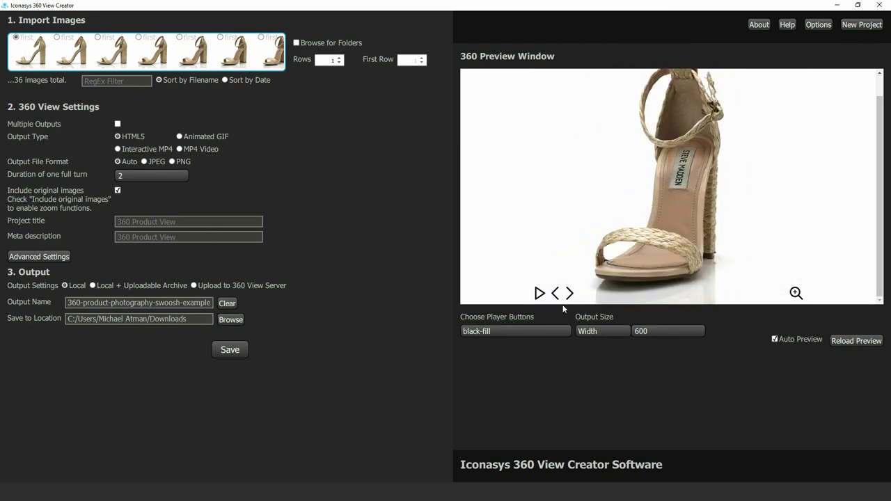
mouse_move(651, 263)
left_mouse_down()
mouse_move(662, 294)
mouse_move(676, 298)
mouse_move(640, 260)
left_mouse_up()
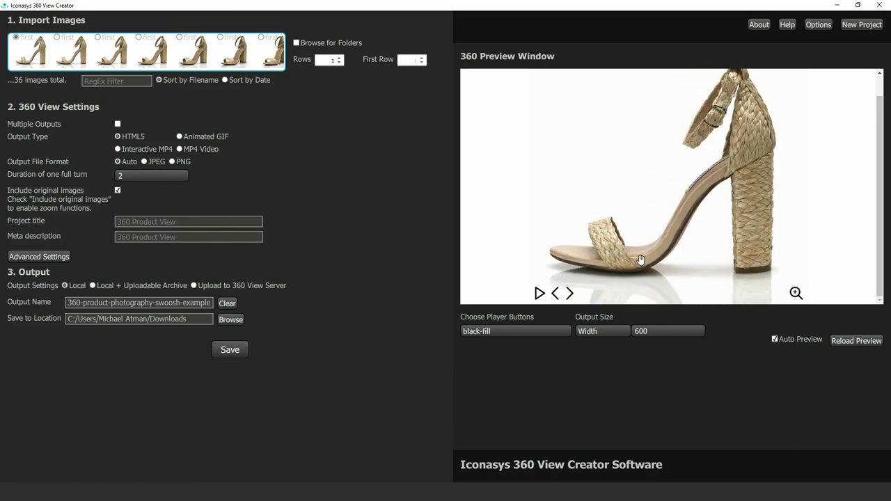
left_click(541, 293)
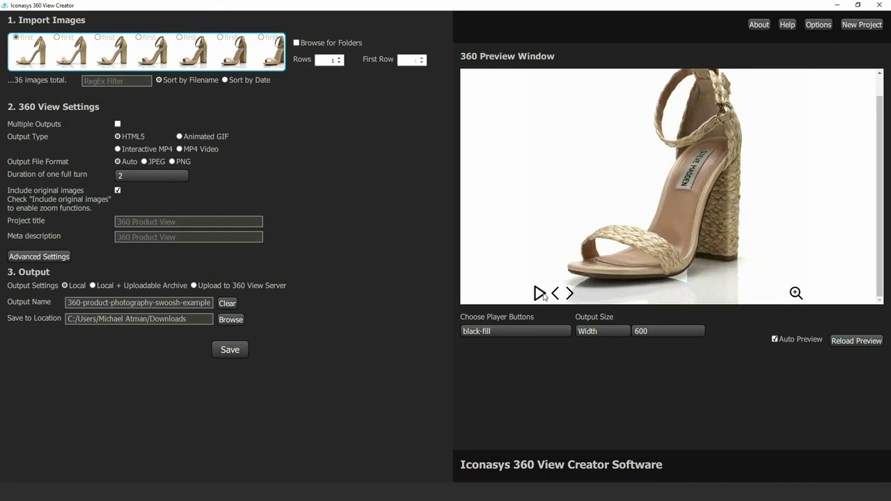
left_click(796, 294)
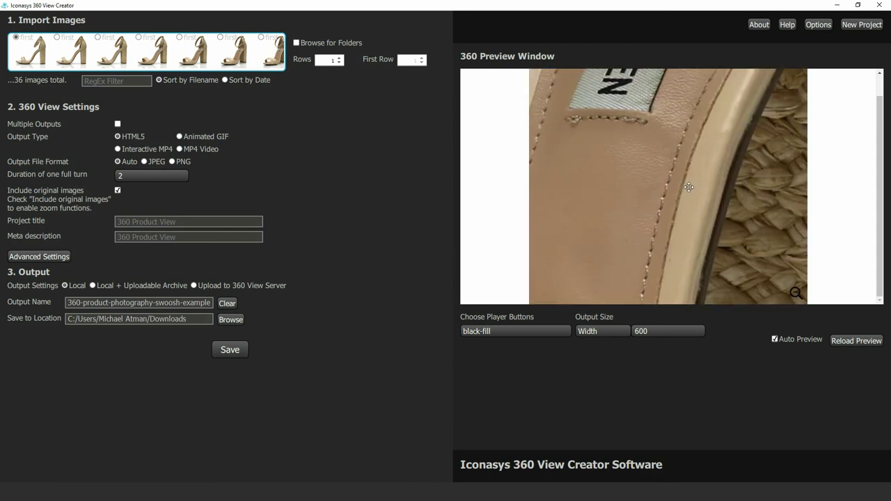
left_click(796, 293)
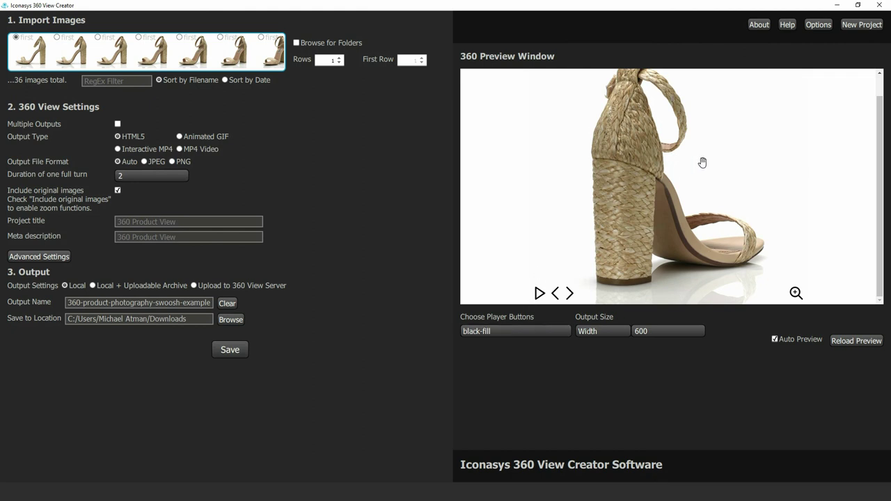
left_click(539, 329)
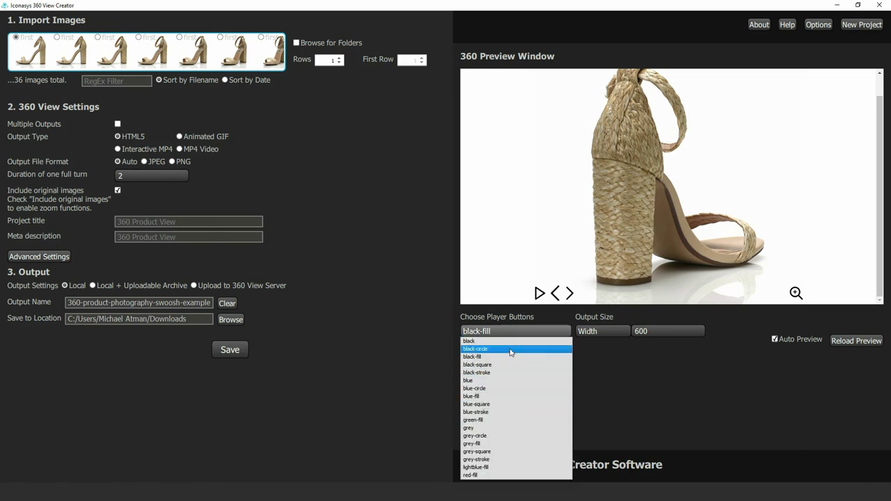
left_click(605, 355)
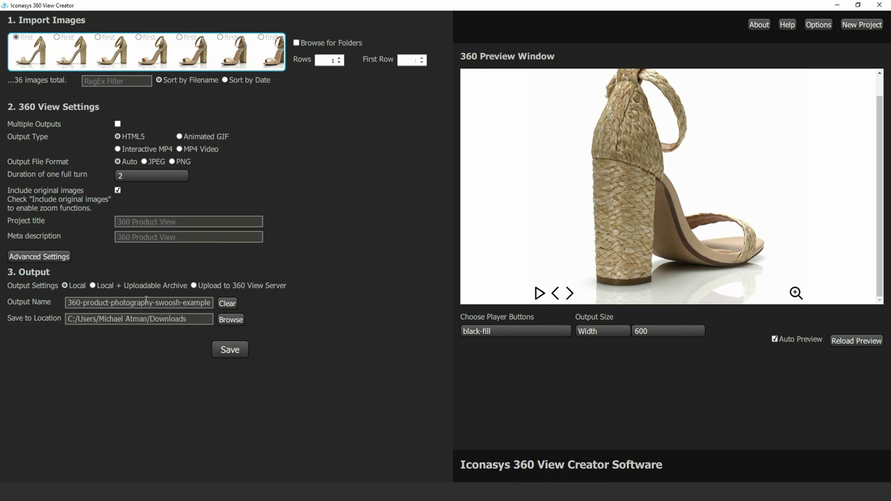
left_click_drag(156, 302, 256, 292)
- Delete 'swoosh-example' from the output name, then play and pause the 360 preview
key("BackSpace")
key("BackSpace")
left_click(541, 294)
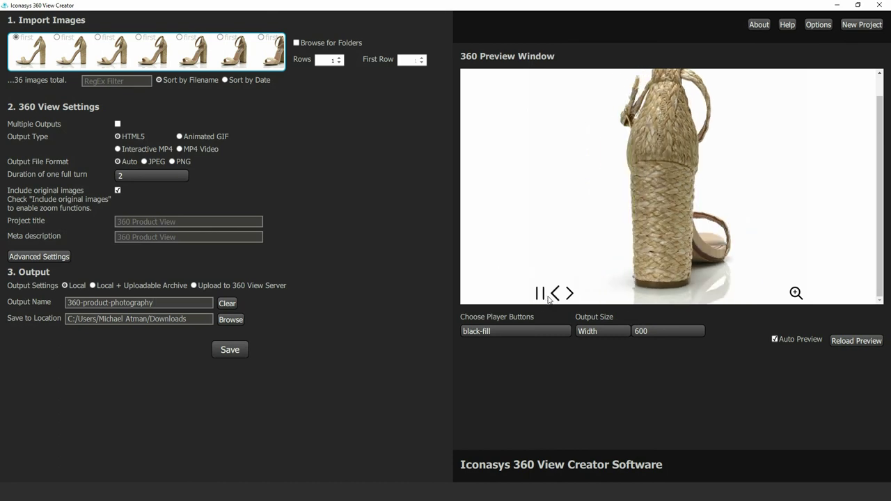
left_click(548, 297)
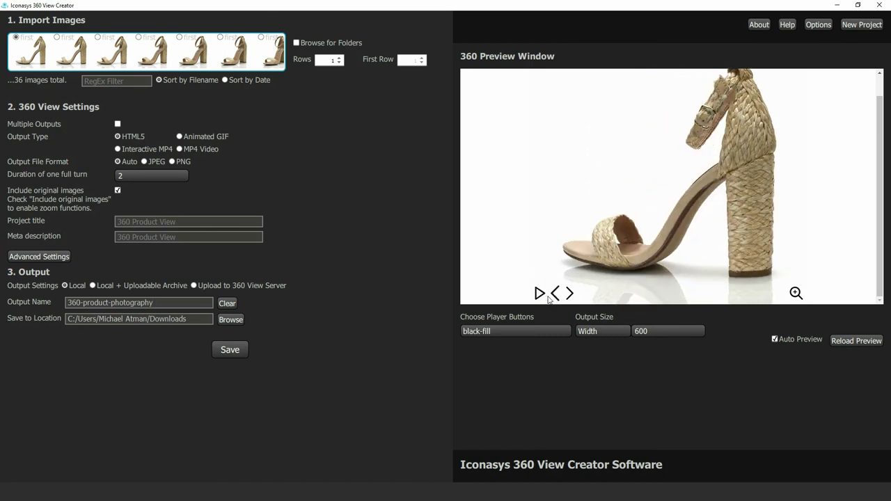